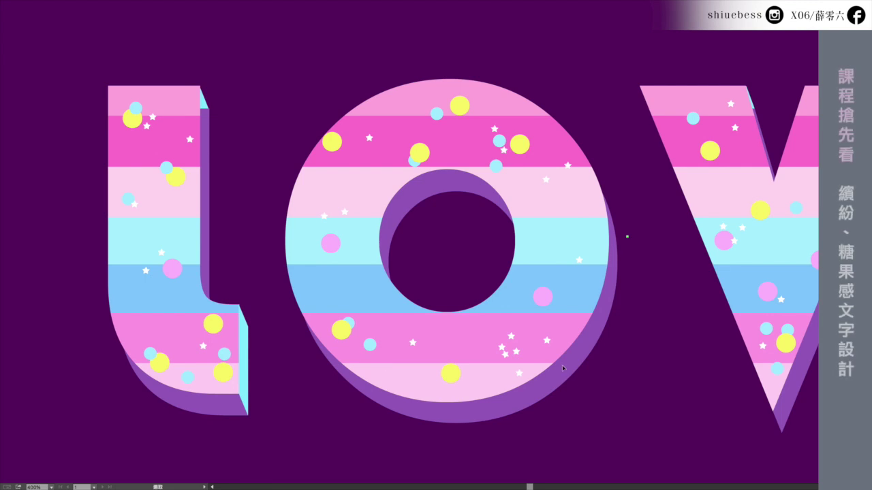
Step: Pan across the finished striped LOVE artwork and zoom out to show the whole word
left_click_drag(714, 413, 584, 414)
left_click_drag(779, 372, 572, 372)
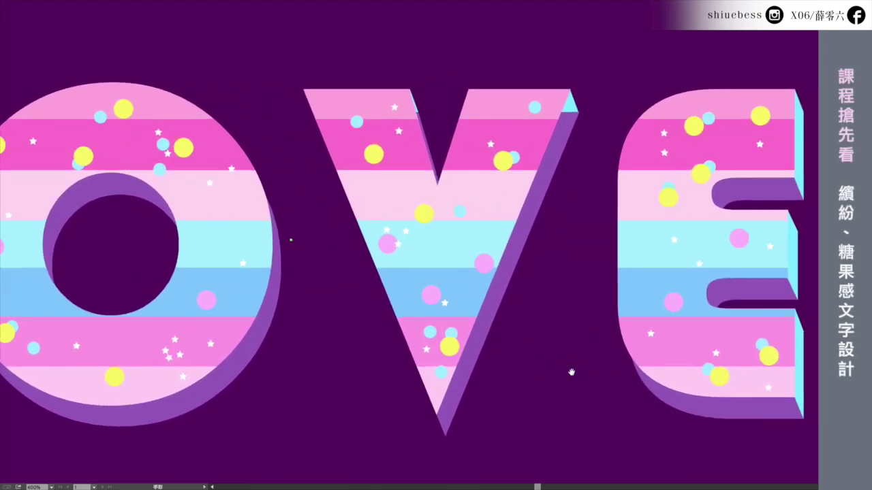
key("ctrl+minus")
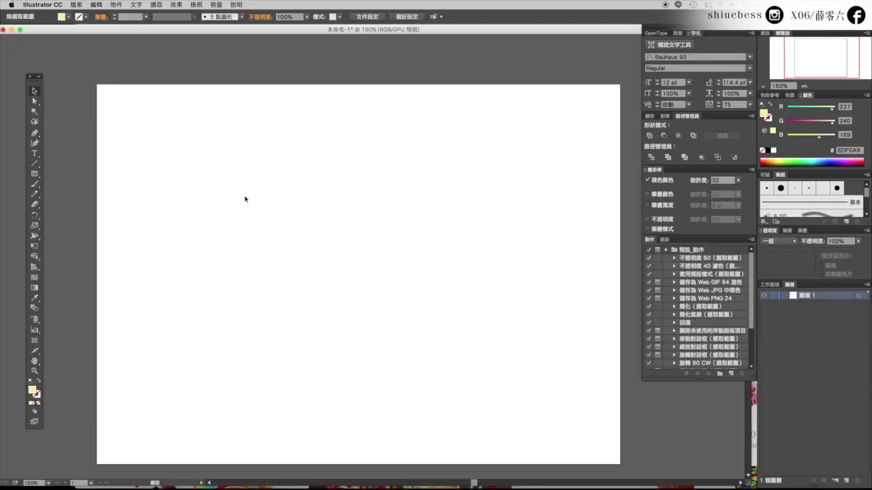
left_click(76, 5)
mouse_move(96, 211)
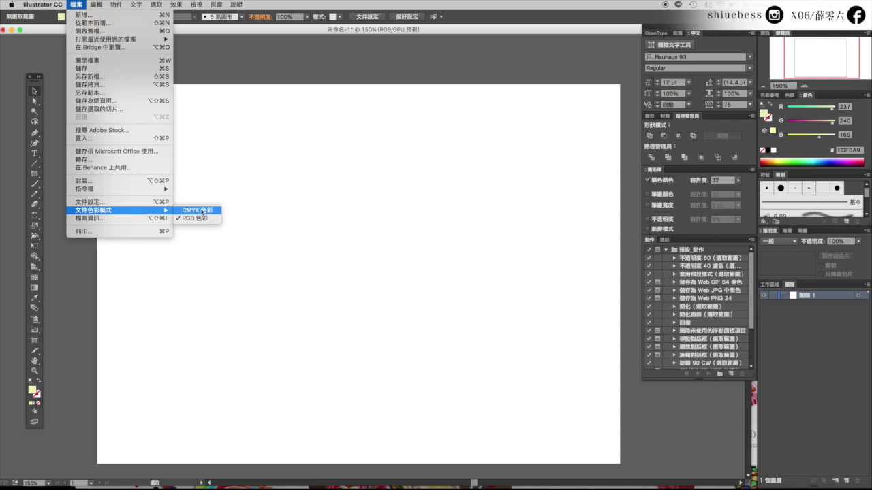
left_click(203, 211)
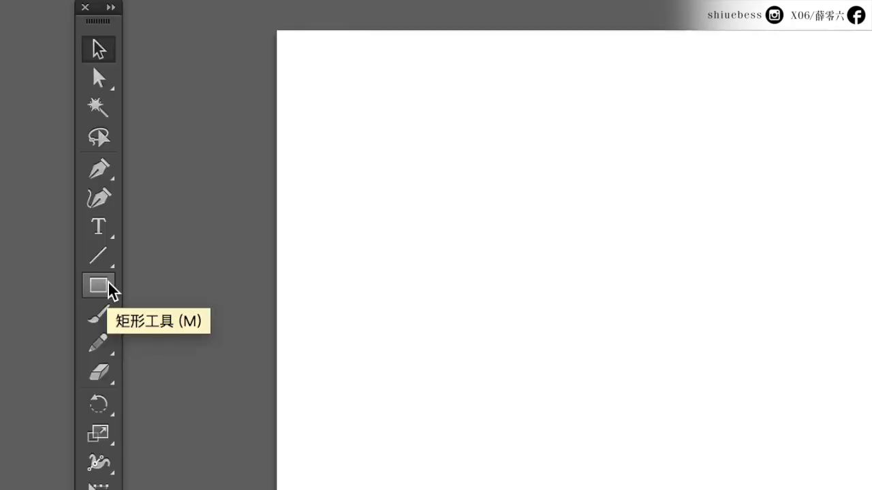
Step: Draw a long thin pink stripe and a hot-pink copy directly below it
left_click(99, 287)
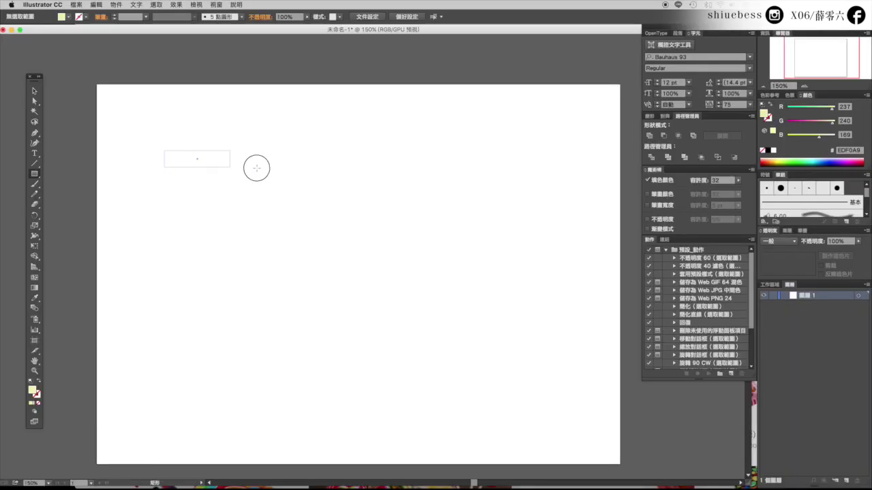
left_click_drag(163, 150, 559, 170)
left_click(850, 161)
left_click_drag(421, 161, 421, 181)
left_click(809, 124)
left_click_drag(808, 124, 807, 123)
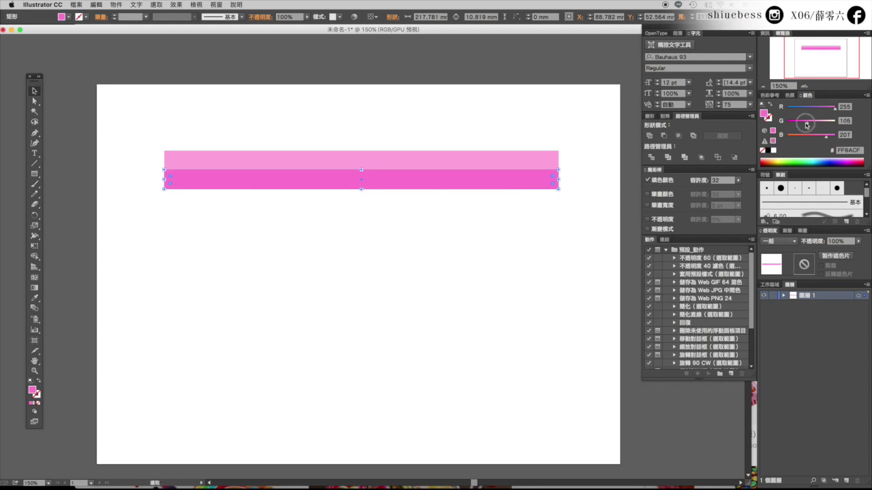
Step: Add pale-pink, blue and pale-pink stripe copies further down the stack
left_click_drag(538, 187, 537, 206)
left_click_drag(826, 139, 831, 139)
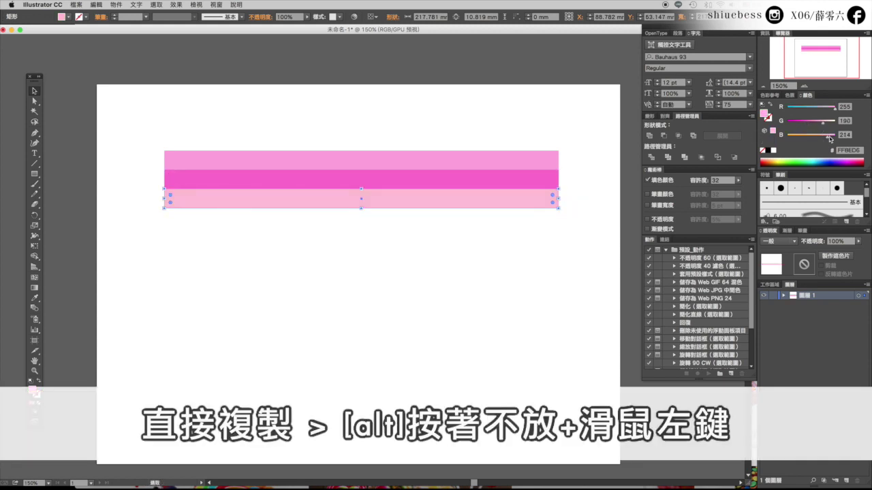
mouse_move(537, 199)
left_mouse_down()
mouse_move(537, 217)
mouse_move(499, 241)
mouse_move(531, 273)
left_mouse_up()
left_click(821, 163)
left_click_drag(815, 123, 832, 123)
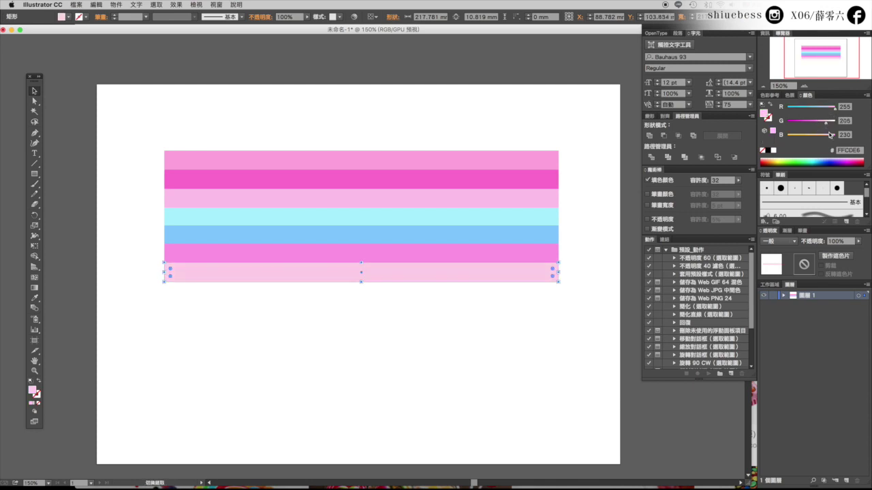
left_click(200, 141)
Step: Select all seven stripes and group them
left_click_drag(110, 107, 790, 372)
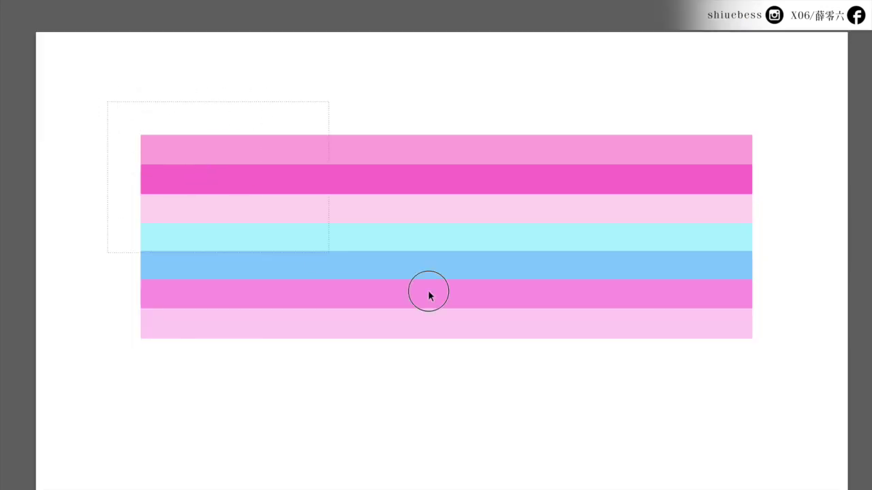
right_click(557, 198)
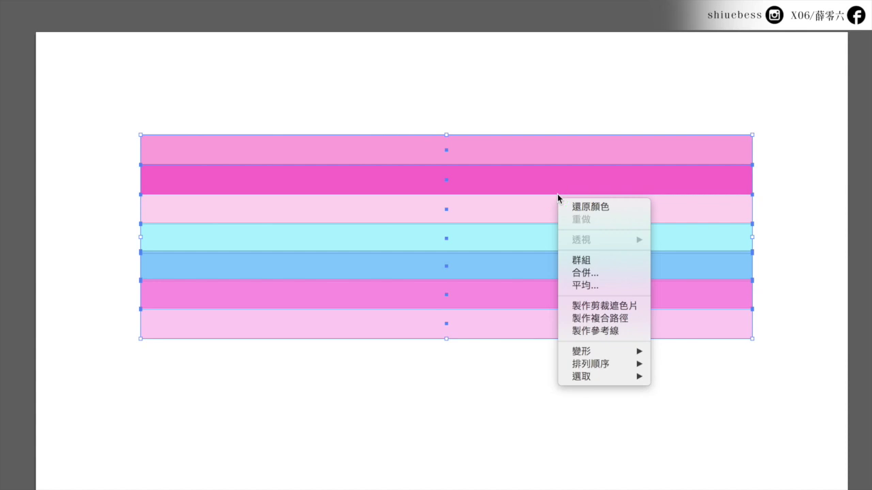
left_click(580, 262)
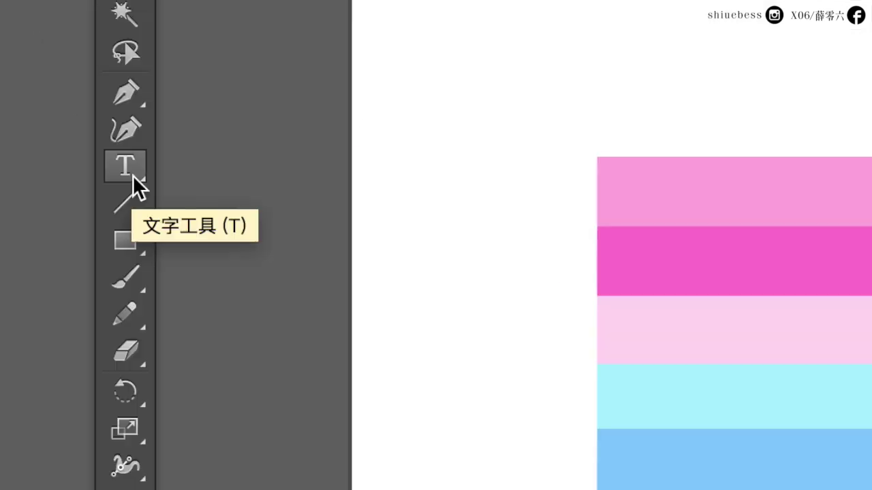
Step: Type LOVE in black Bauhaus 93 at 270.5 pt over the stripes, with a copy below
left_click(129, 171)
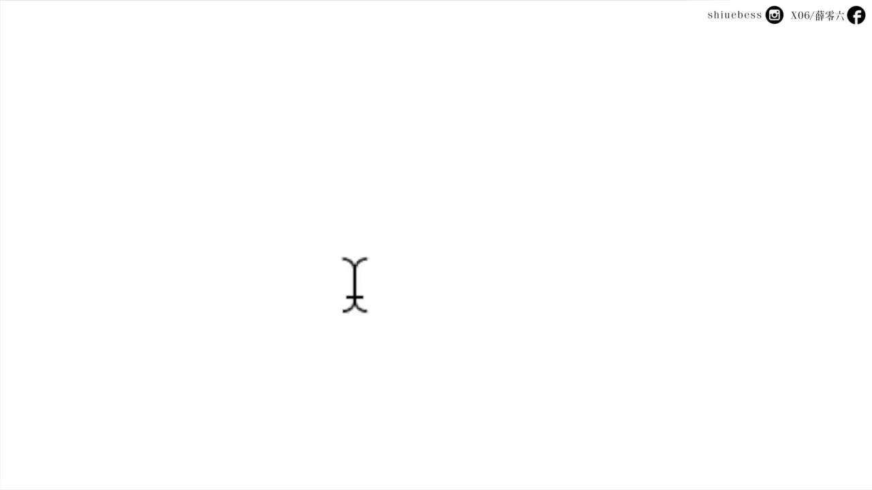
type("LOVE")
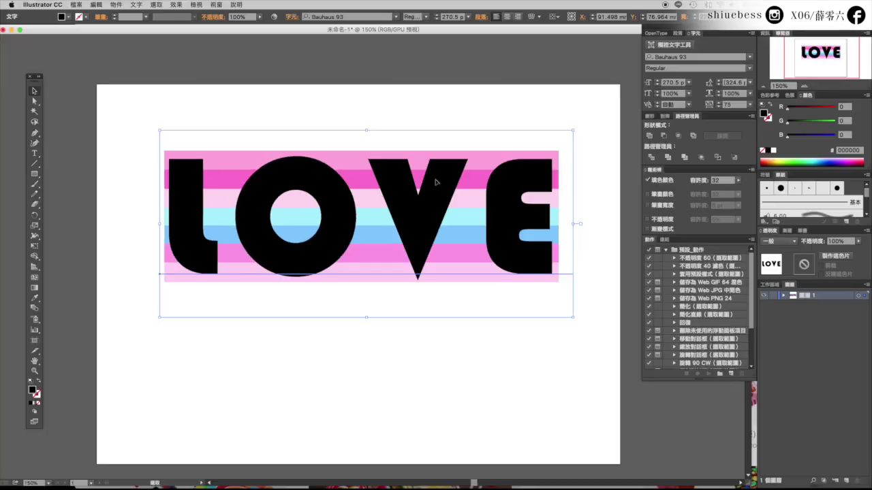
left_click_drag(436, 182, 437, 360)
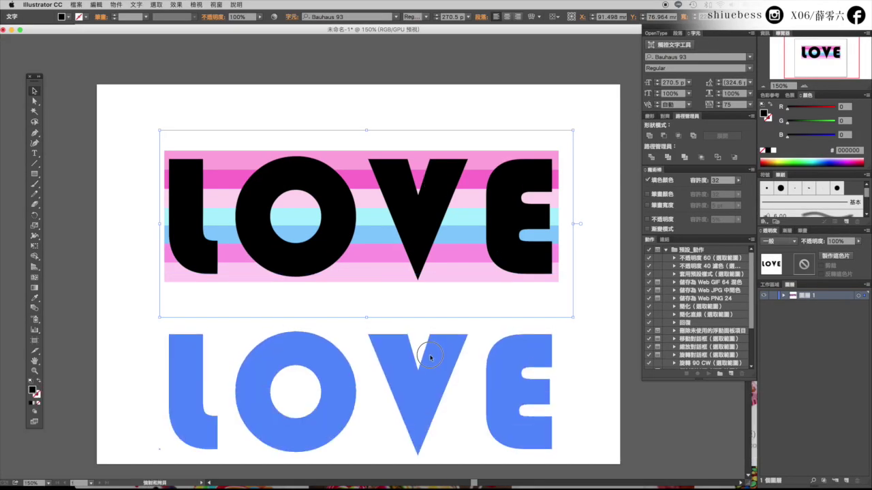
left_click(574, 293)
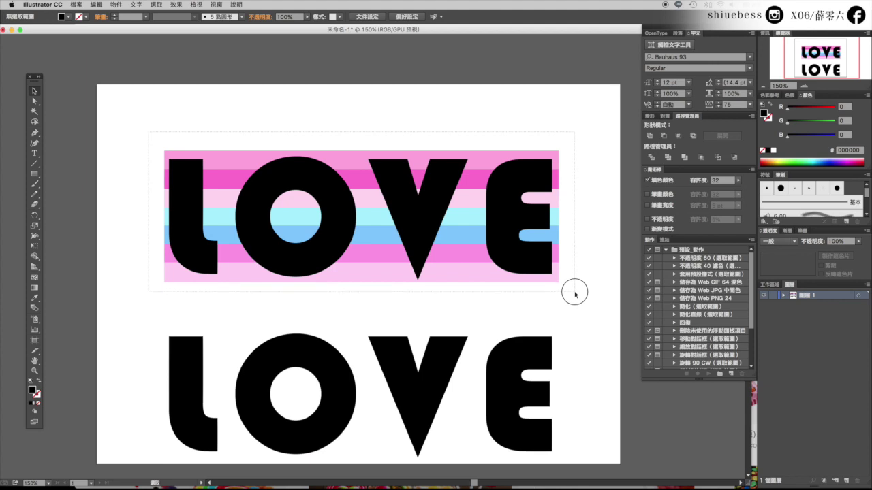
Step: Make a clipping mask so the stripes fill the LOVE letter shapes
left_click_drag(574, 293, 576, 288)
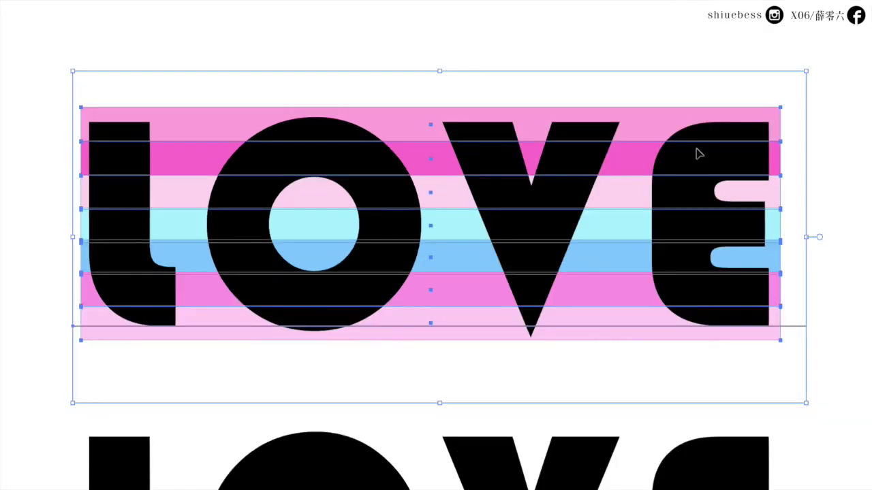
right_click(698, 154)
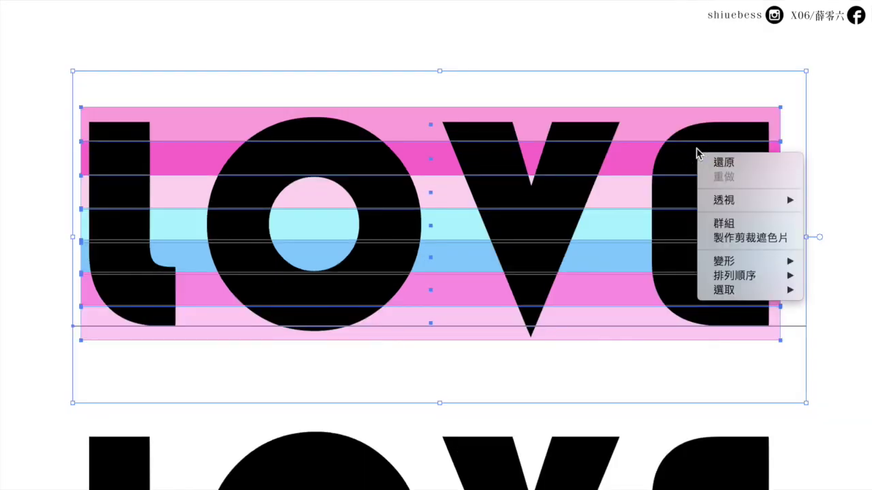
left_click(725, 242)
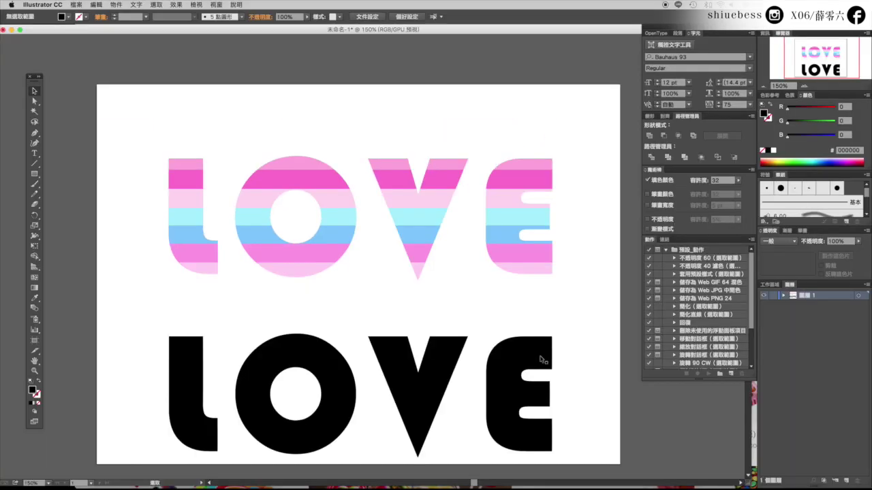
Step: Move the black LOVE copy onto the striped one, offset, and send it to back
left_click_drag(545, 348, 547, 183)
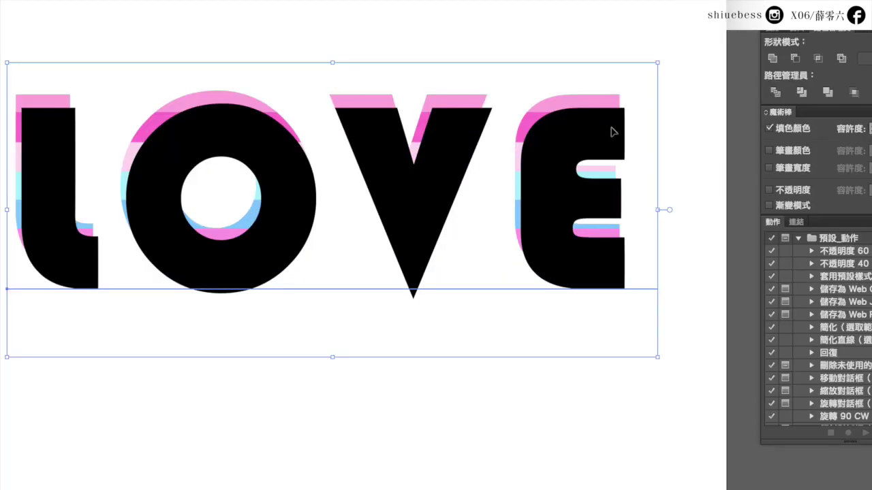
right_click(611, 131)
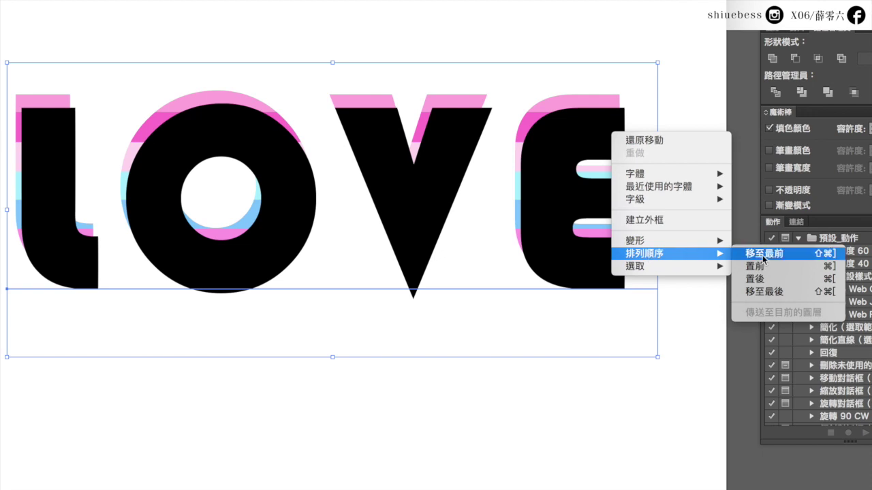
left_click(767, 291)
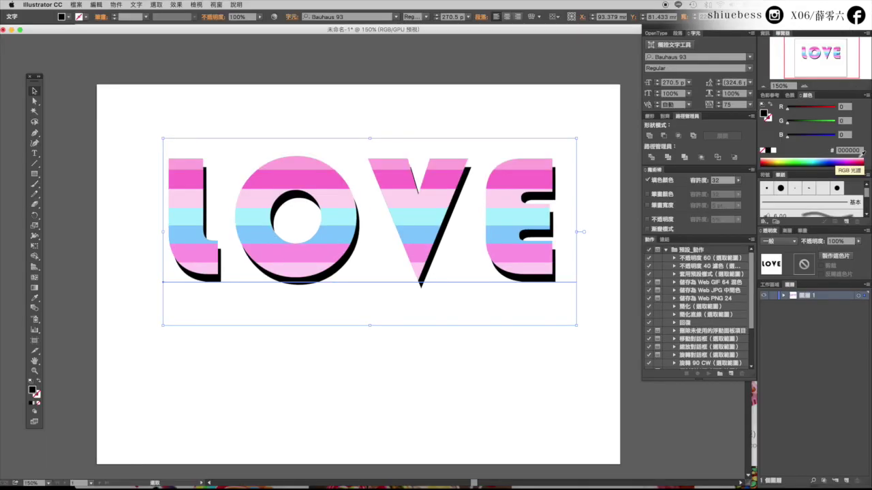
Step: Colour the shadow purple (8350AD) and expand it into plain shapes
type("A2A4FF")
key("Return")
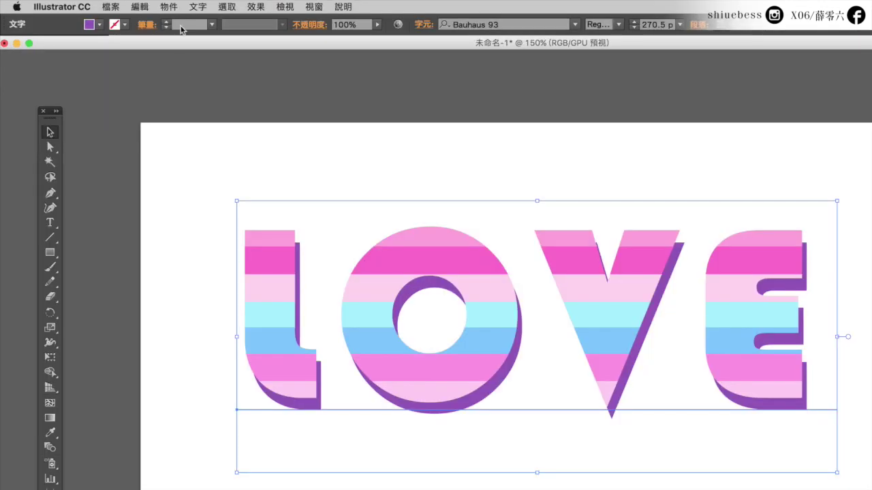
left_click(171, 7)
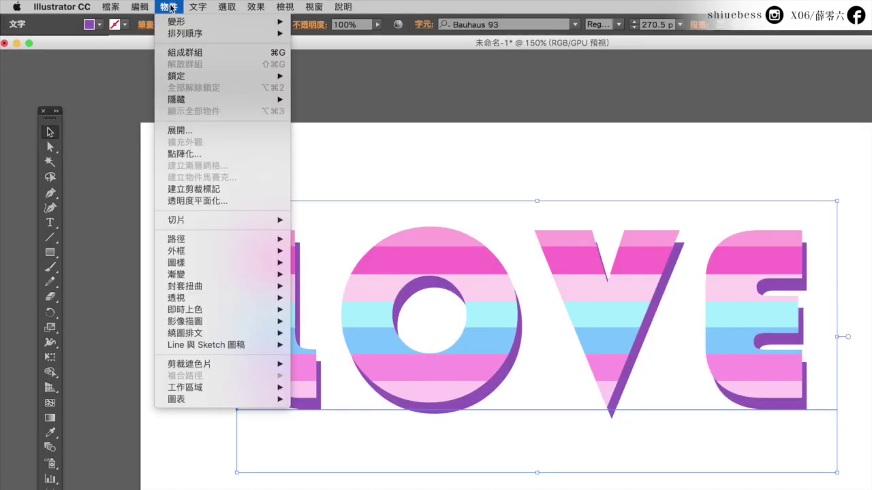
left_click(181, 131)
left_click(753, 432)
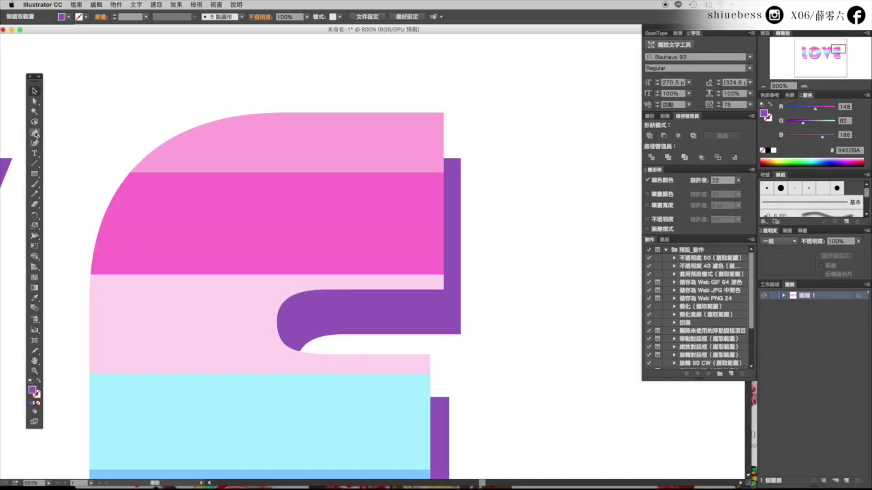
Step: Draw a light-cyan side face at the E's top-right corner with the Pen tool
left_click(34, 133)
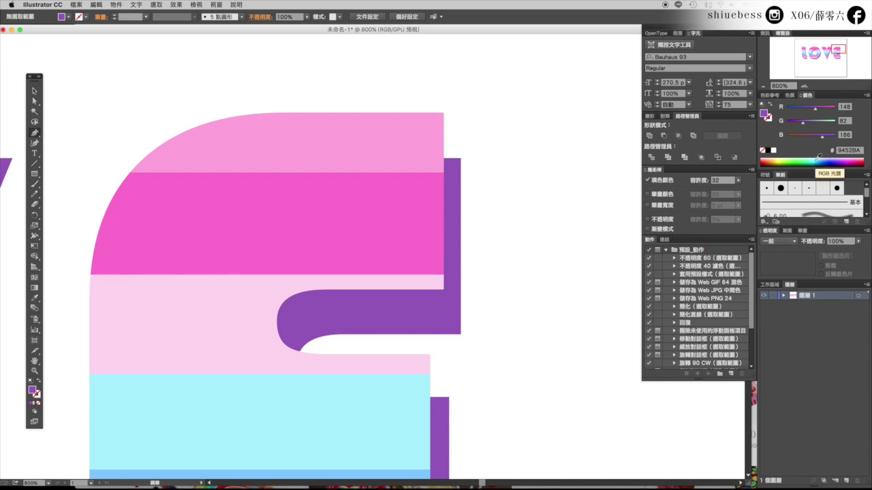
left_click(819, 158)
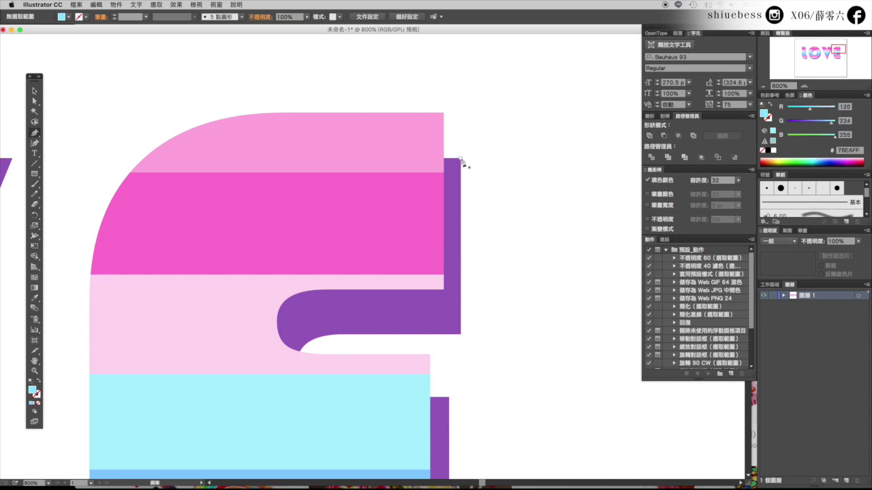
left_click(460, 158)
left_click(443, 113)
left_click(444, 290)
left_click(460, 334)
left_click(460, 159)
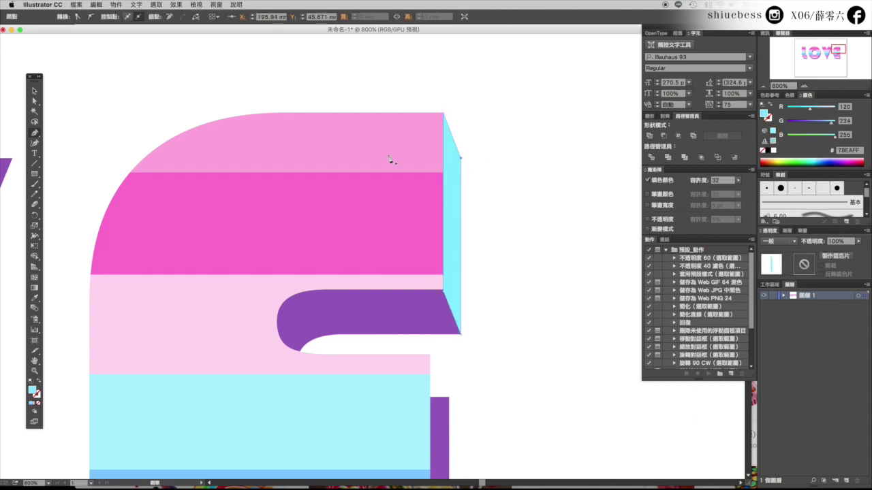
Step: Add two more cyan faces along the lower edge beside the purple shadow
scroll(461, 345, "down", 5)
left_click(442, 150)
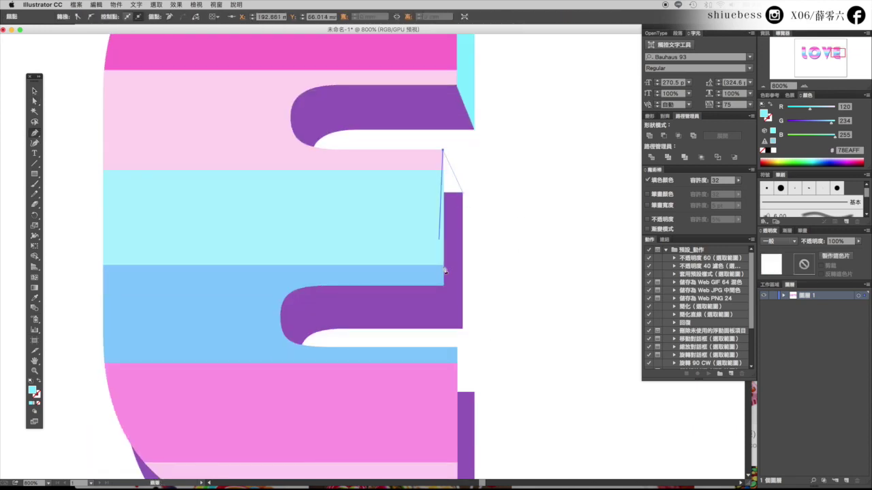
left_click(444, 286)
left_click(463, 334)
left_click(463, 192)
left_click(443, 150)
scroll(472, 198, "down", 5)
left_click(452, 147)
left_click(453, 324)
left_click(470, 367)
left_click(470, 193)
left_click(452, 148)
Step: Draw a cyan top face on the V and send it backward behind the letter
scroll(452, 148, "left", 5)
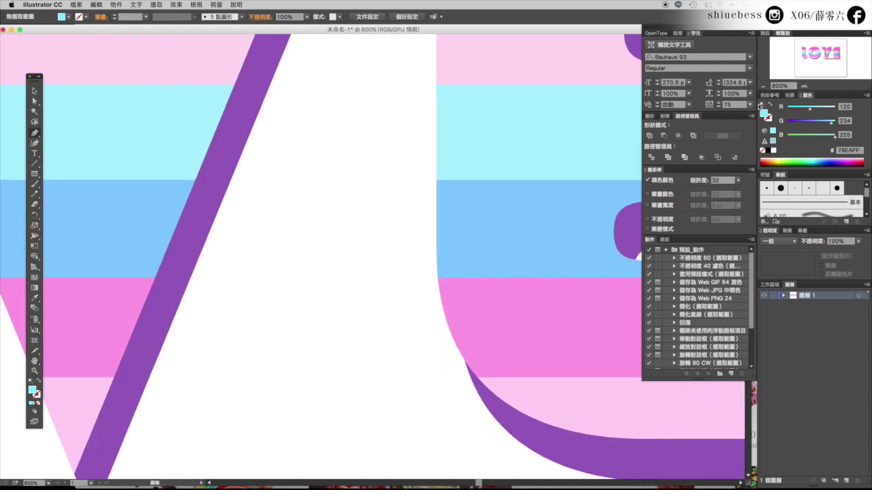
key("ctrl+minus")
key("ctrl+minus")
key("ctrl+minus")
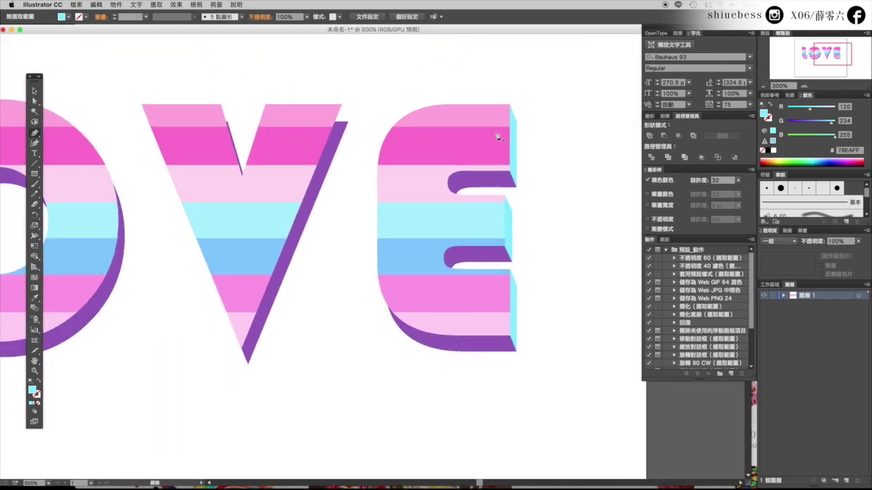
key("ctrl+plus")
key("ctrl+plus")
left_click(341, 126)
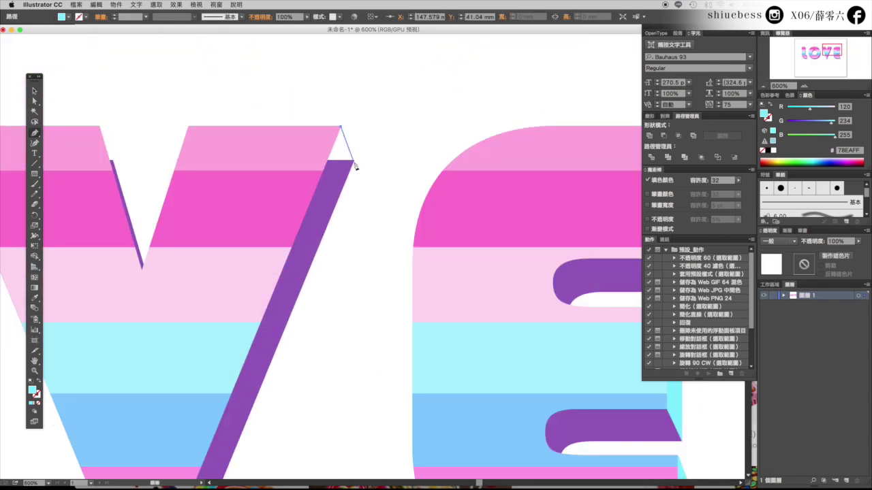
left_click(353, 162)
left_click(192, 163)
left_click(189, 126)
left_click(340, 126)
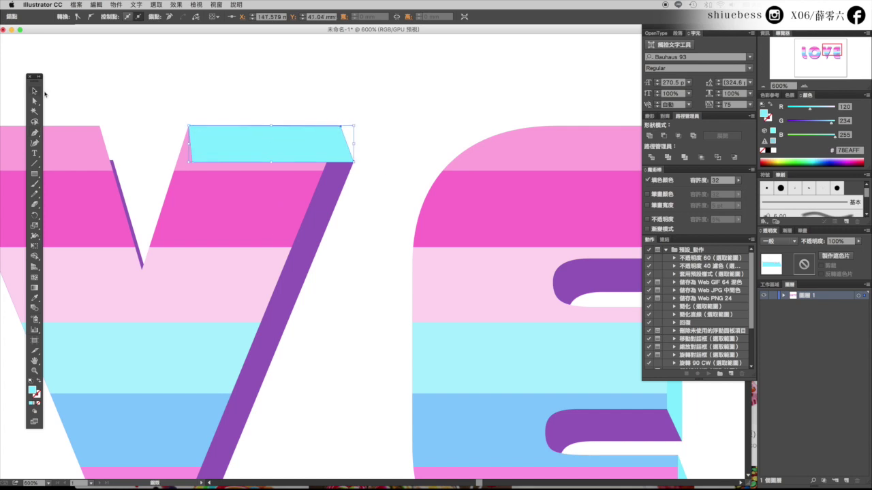
right_click(320, 146)
left_click(409, 278)
scroll(320, 273, "left", 5)
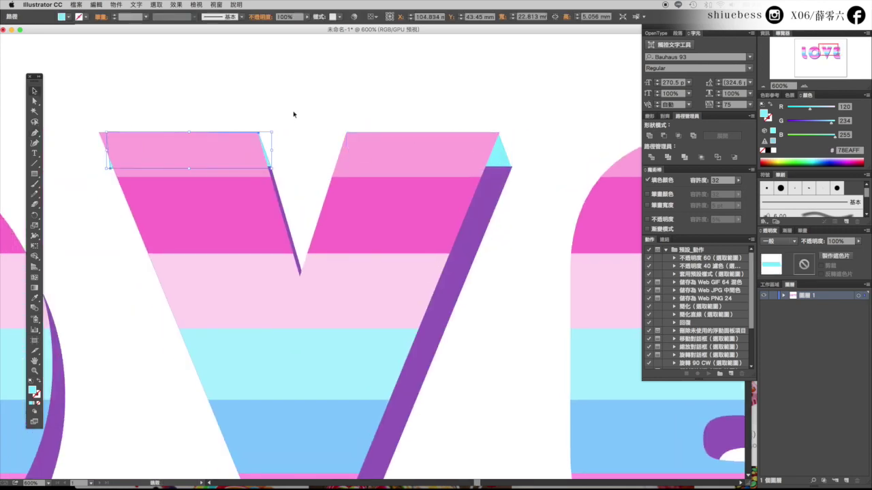
left_click(124, 136)
Step: Draw a cyan face strip from the L's inner corner to its top-left edge
scroll(368, 142, "left", 1)
scroll(367, 141, "left", 10)
scroll(263, 162, "left", 10)
left_click(419, 253)
left_click(420, 393)
scroll(436, 293, "up", 10)
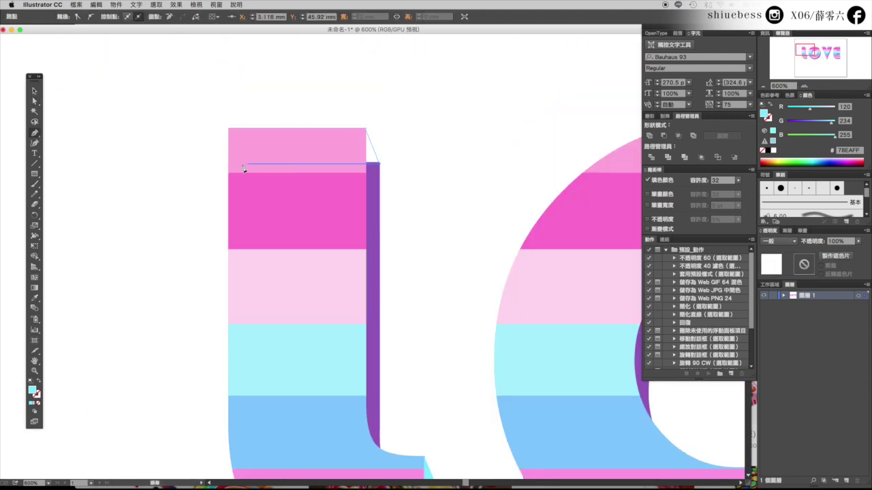
left_click(230, 130)
key("v")
right_click(229, 128)
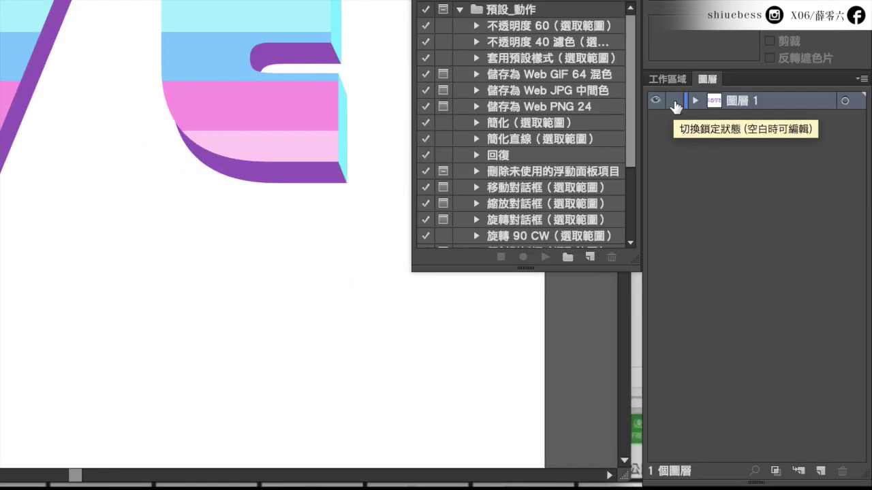
Step: Lock Layer 1, create a new Layer 2 above it, and select the Ellipse tool
left_click(674, 102)
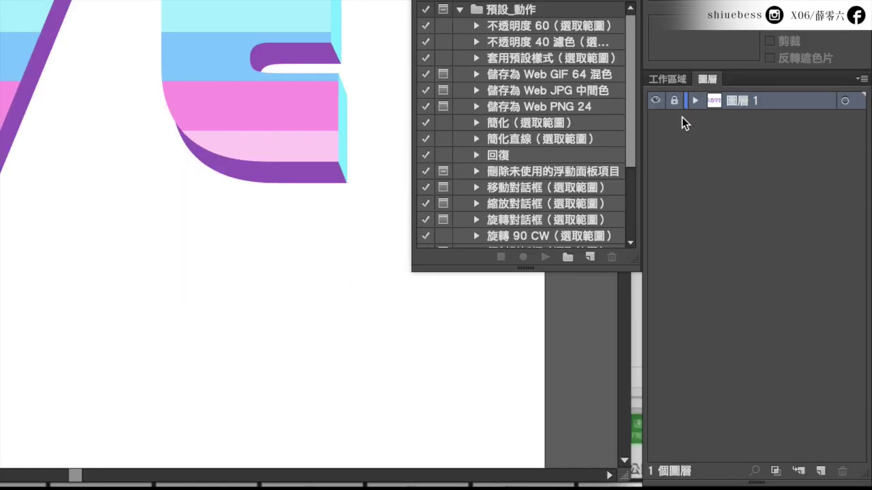
left_click(819, 470)
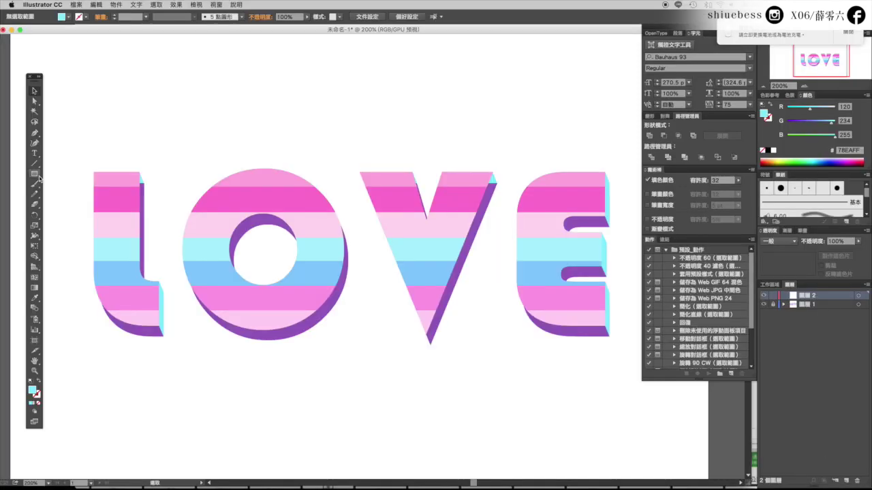
left_click(35, 174)
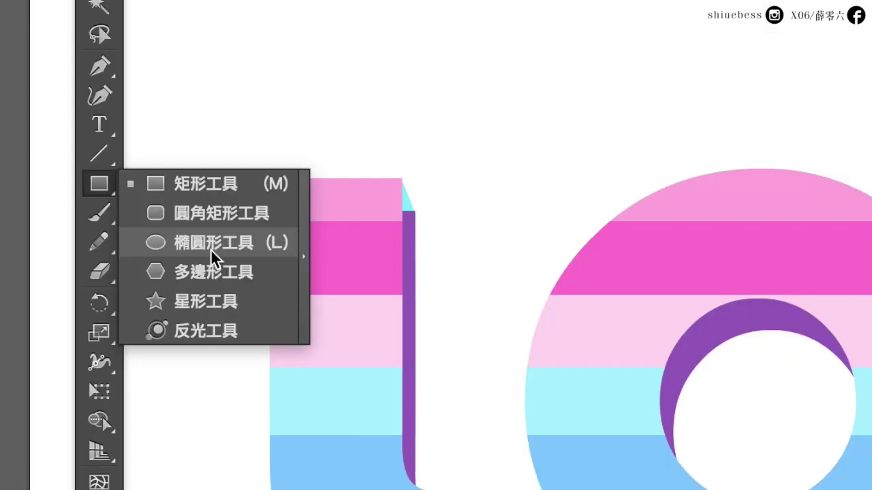
left_click(213, 253)
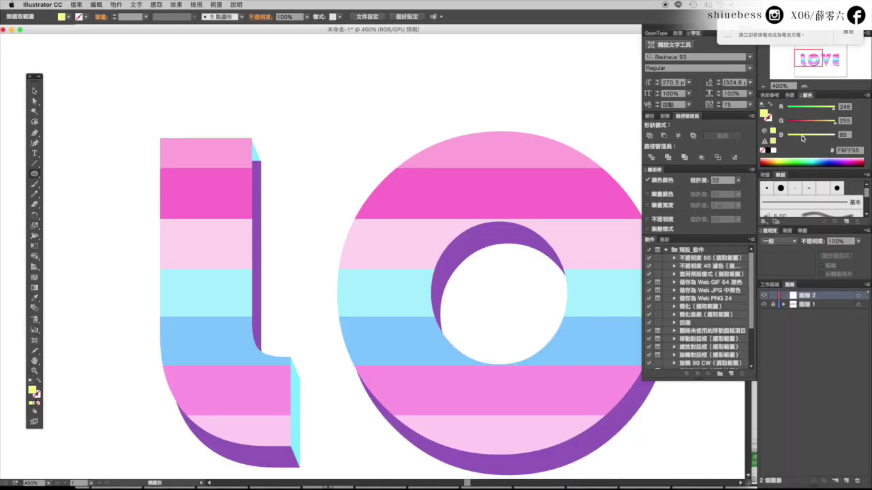
Step: Draw a small yellow dot and a second paler dot on the L
left_click_drag(176, 163, 191, 178)
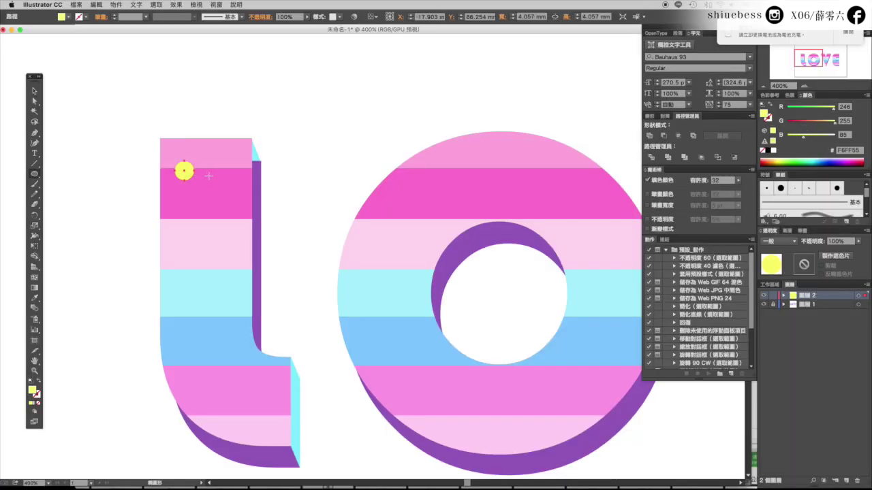
left_click(114, 100)
left_click(39, 174)
left_click(828, 137)
left_click_drag(827, 138, 826, 138)
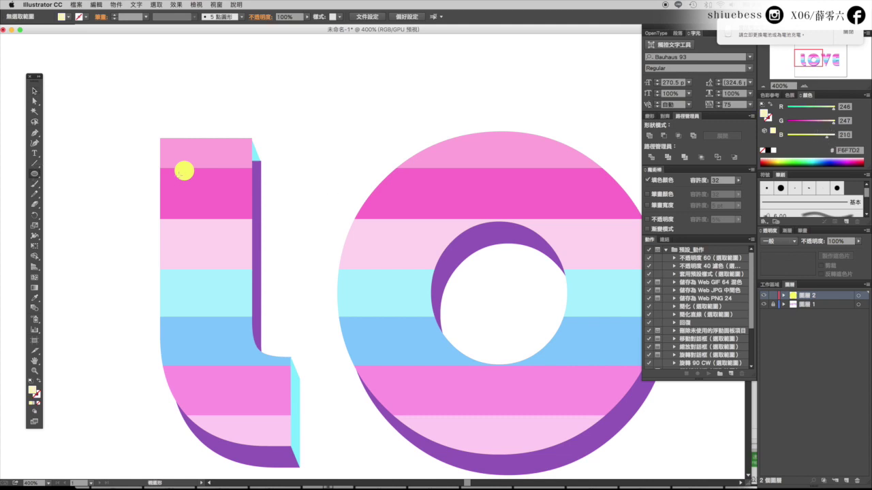
left_click_drag(183, 156, 253, 213)
Step: Make a light-blue dot and copy dots onto more spots on the L
left_click(820, 160)
scroll(381, 273, "down", 2)
scroll(381, 273, "left", 2)
mouse_move(213, 141)
left_mouse_down()
mouse_move(244, 201)
mouse_move(235, 395)
mouse_move(289, 354)
left_mouse_up()
left_click(252, 208, "shift")
left_click_drag(298, 400, 298, 403)
left_click_drag(226, 385, 300, 385)
left_click_drag(300, 385, 264, 408)
Step: Add a pink dot and copy pink, yellow and blue dots onto the O
mouse_move(242, 198)
left_mouse_down()
mouse_move(204, 229)
mouse_move(248, 299)
mouse_move(370, 258)
mouse_move(406, 274)
left_mouse_up()
left_click(849, 155)
left_click_drag(406, 274, 618, 328)
left_click_drag(235, 393, 417, 361)
left_click_drag(304, 385, 417, 354)
left_click_drag(448, 321, 574, 188)
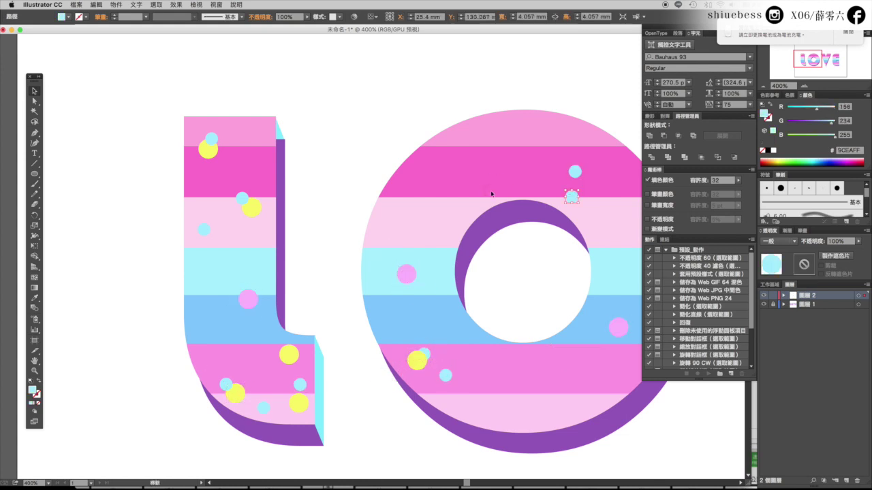
left_click_drag(235, 394, 527, 404)
key("ctrl+minus")
Step: Copy yellow, blue and pink dots across the V and the E
left_click_drag(453, 245, 467, 313)
left_click_drag(344, 289, 434, 260)
mouse_move(435, 260)
left_mouse_down()
mouse_move(457, 287)
mouse_move(483, 270)
left_mouse_up()
left_click_drag(258, 313, 460, 315)
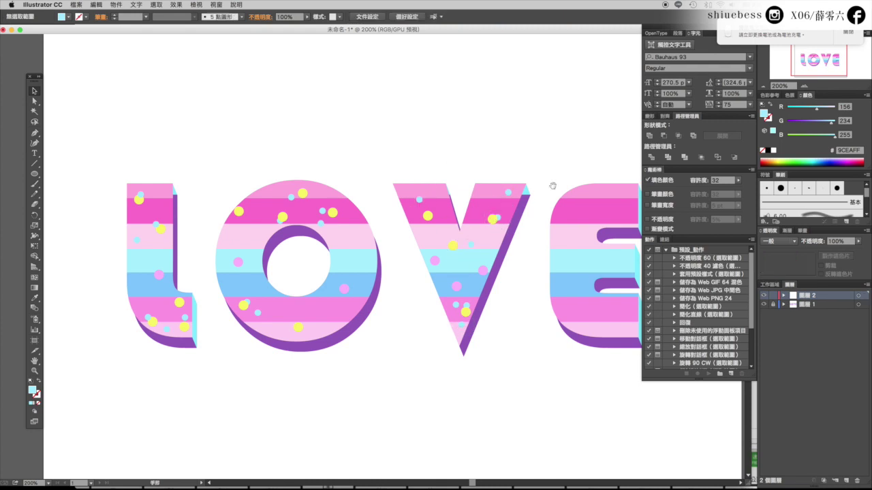
scroll(448, 166, "right", 5)
mouse_move(470, 280)
left_mouse_down()
mouse_move(496, 243)
mouse_move(506, 248)
left_mouse_up()
mouse_move(468, 224)
left_mouse_down()
mouse_move(485, 192)
mouse_move(522, 306)
left_mouse_up()
left_click_drag(352, 294, 509, 306)
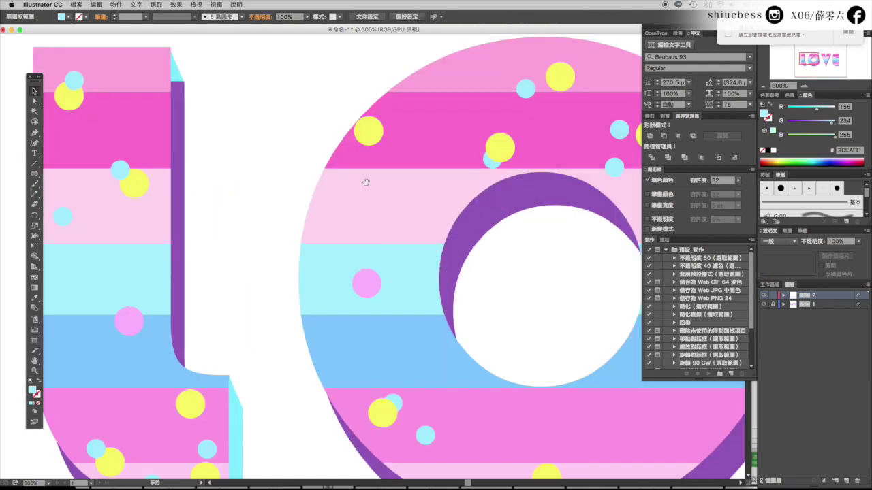
key("ctrl+plus")
key("ctrl+plus")
key("ctrl+plus")
scroll(149, 213, "left", 2)
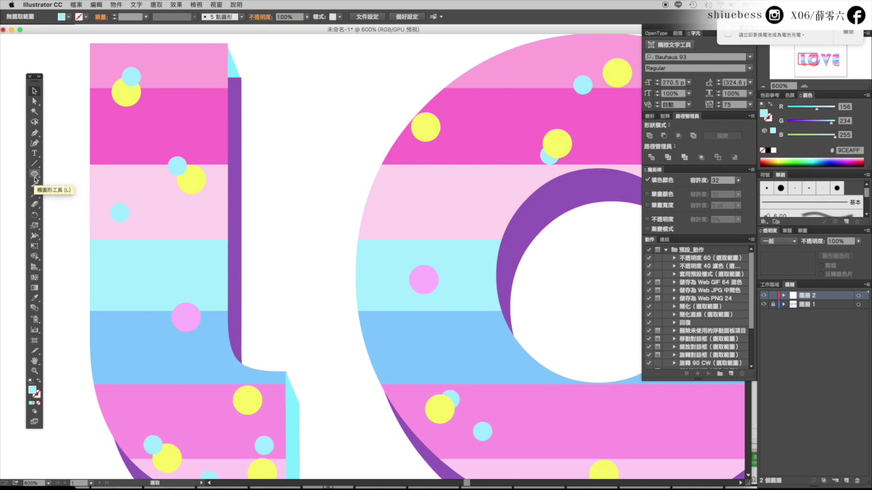
Step: Draw a small white star on the L with the Star tool
left_click(35, 179)
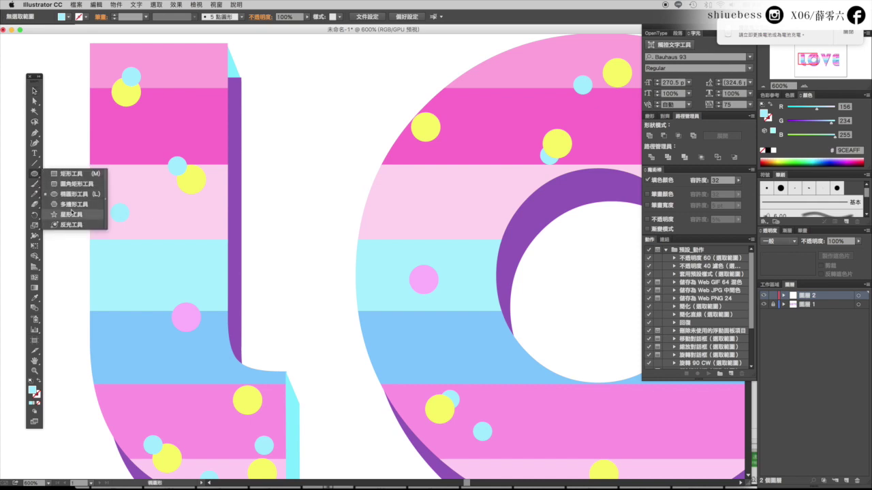
left_click(72, 215)
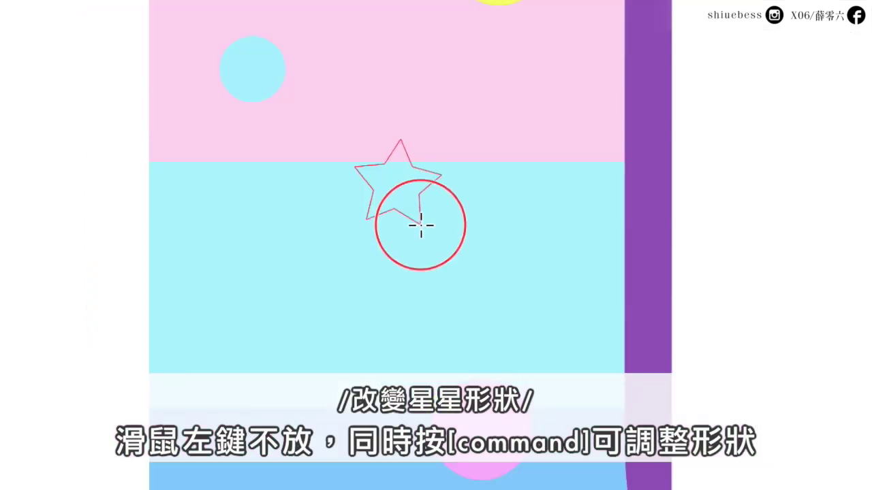
left_click_drag(168, 258, 176, 264)
mouse_move(447, 249)
left_mouse_down()
mouse_move(468, 282)
mouse_move(445, 256)
left_mouse_up()
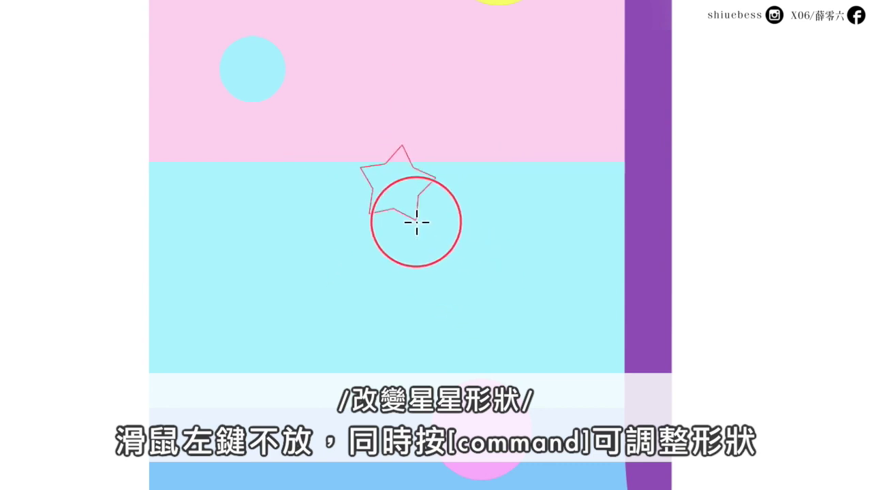
left_click_drag(421, 228, 420, 222)
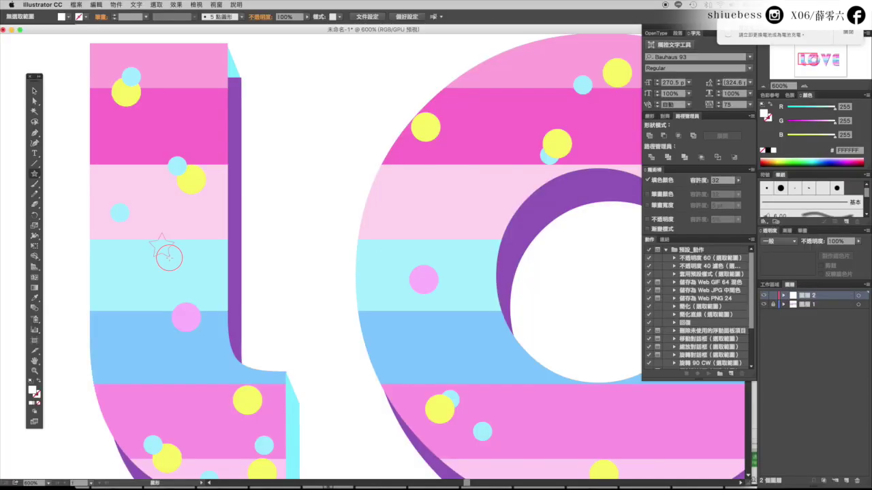
left_click_drag(419, 222, 164, 216)
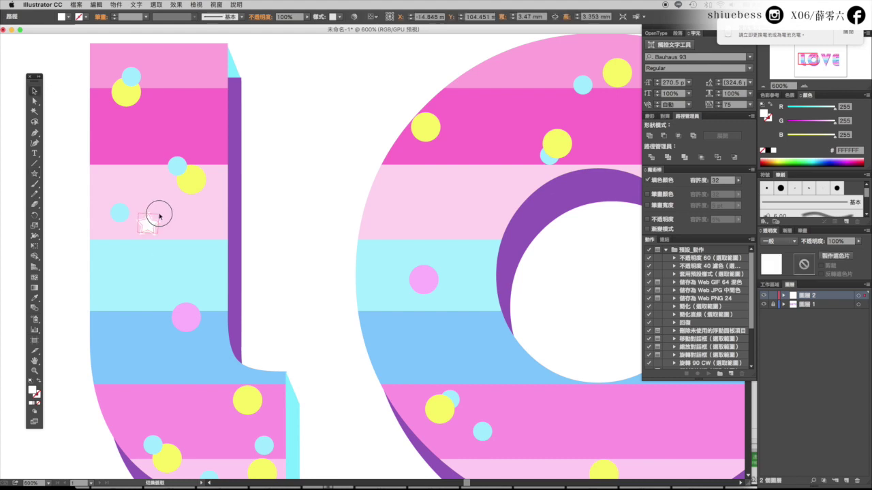
left_click(253, 228)
Step: Place two more copies of the white star on the L
scroll(192, 228, "left", 3)
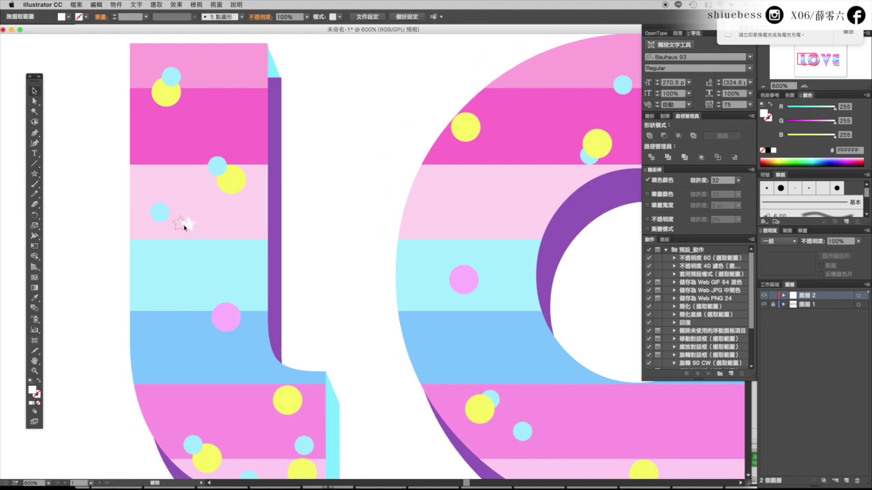
left_click(188, 225)
left_click(252, 123)
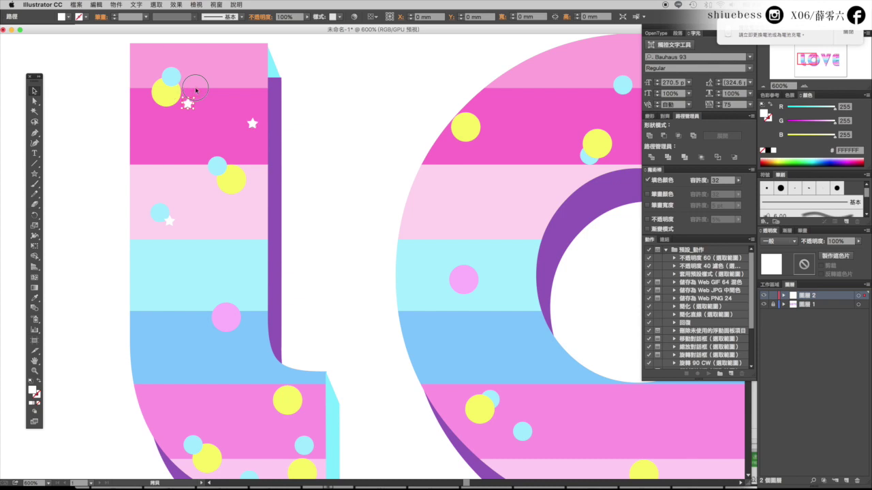
left_click(187, 320)
key("ctrl+minus")
Step: Scatter white star copies around the O
left_click(356, 213)
left_click(511, 137)
left_click(575, 169)
left_click(591, 259)
left_click(518, 346)
left_click(558, 339)
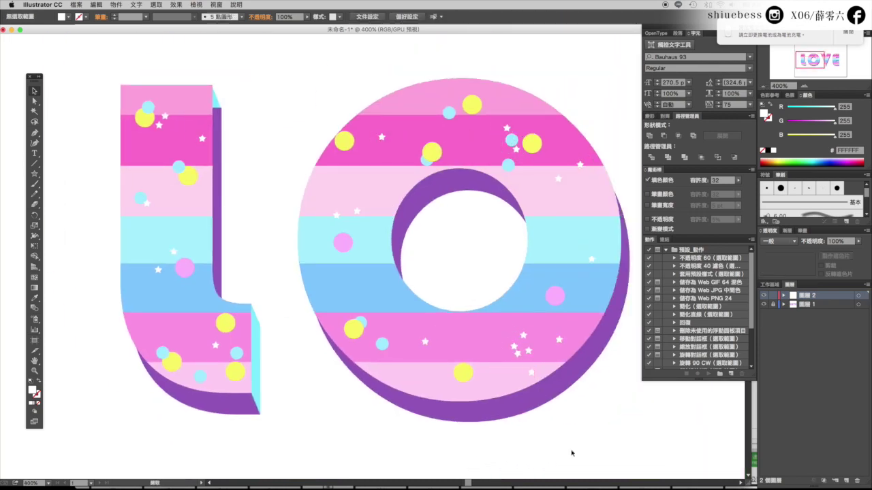
Step: Add more white star copies across the O and V
scroll(476, 341, "right", 5)
left_click(507, 224)
left_click(554, 294)
left_click(538, 341)
left_click(509, 124)
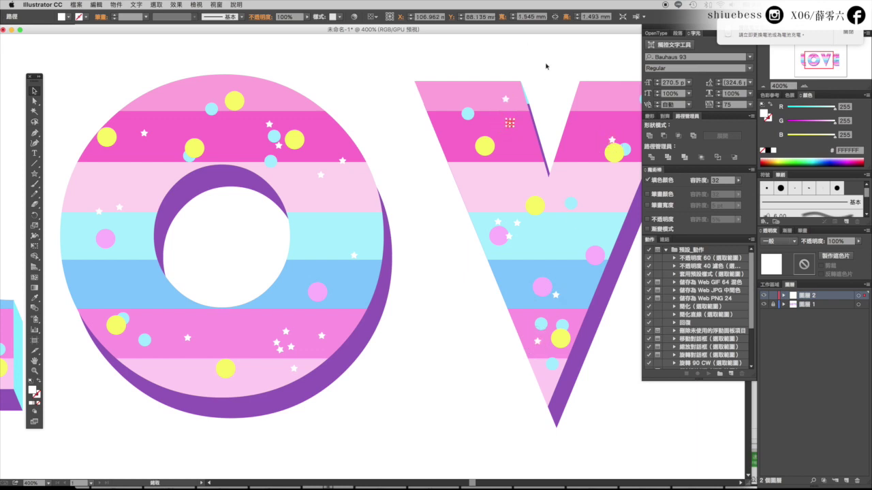
scroll(409, 273, "right", 5)
left_click(336, 131)
Step: Finish scattering white stars over the V and E, then deselect everything
left_click(509, 121)
left_click(605, 131)
left_click(519, 227)
left_click(496, 321)
left_click(561, 340)
key("v")
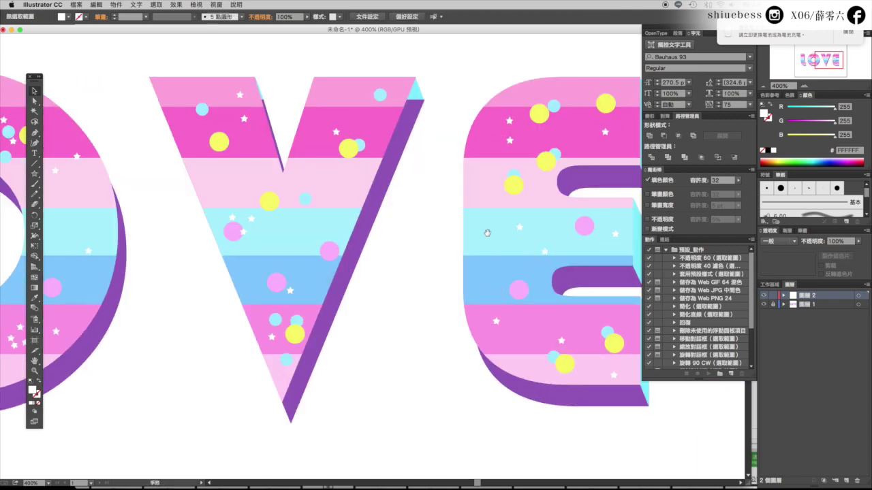
left_click(765, 87)
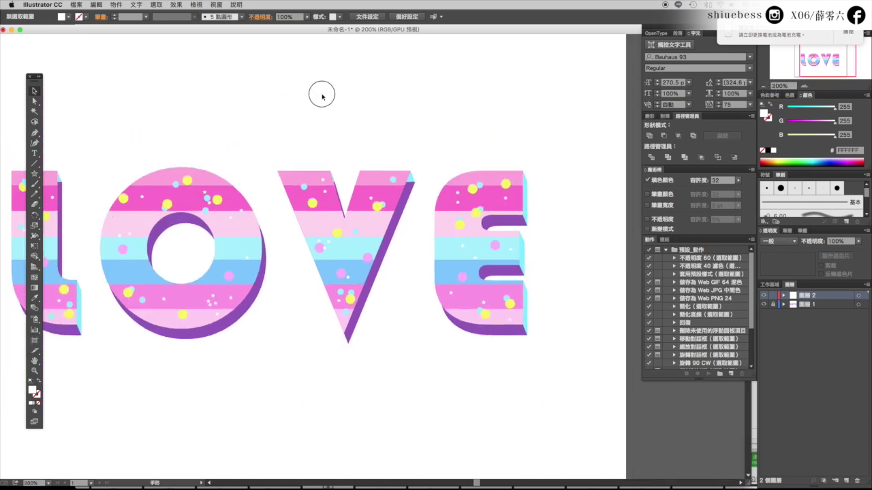
scroll(375, 93, "left", 5)
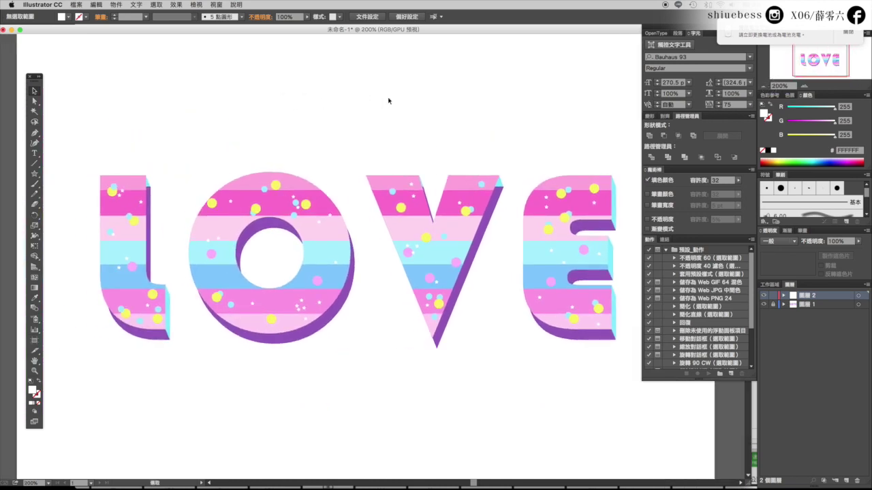